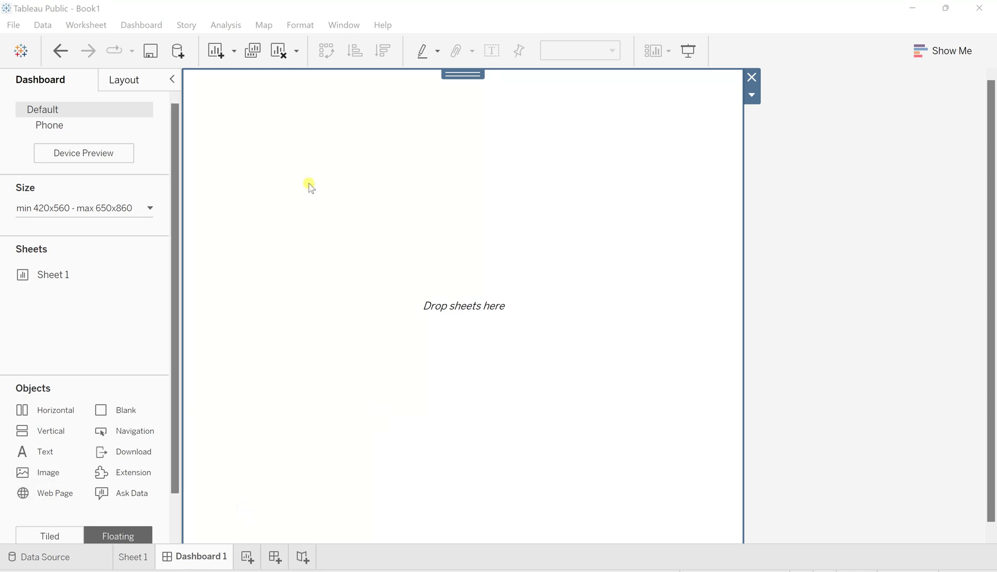
Add an image object to the dashboard and load link_logo.jpg as its picture.
double_click(46, 474)
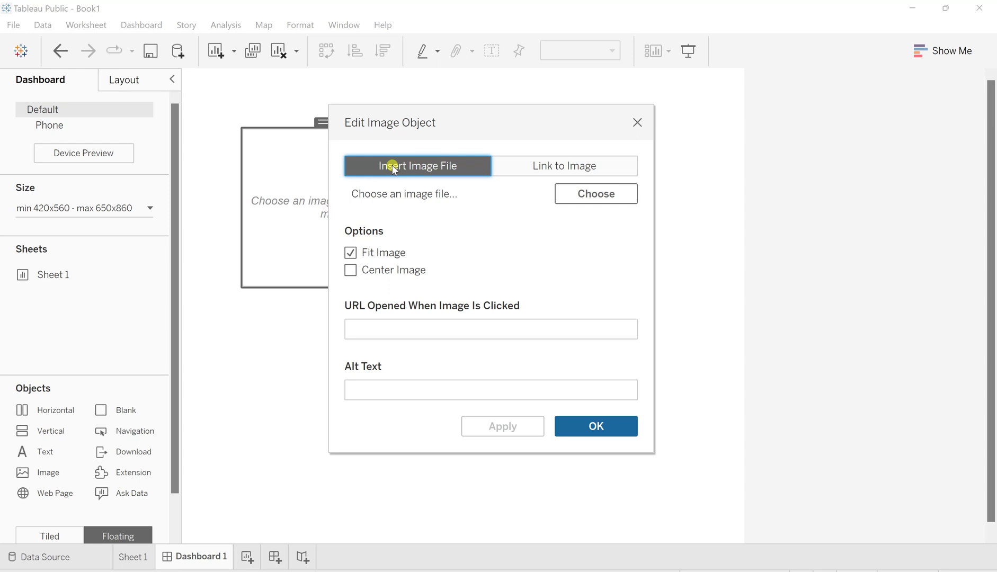
left_click(597, 194)
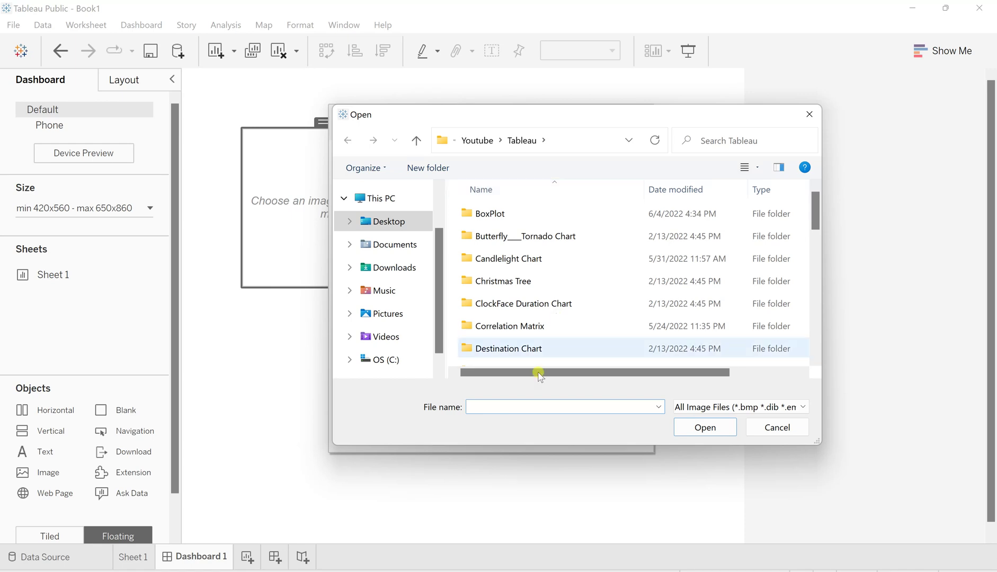
scroll(580, 299, "down", 5)
scroll(580, 299, "down", 3)
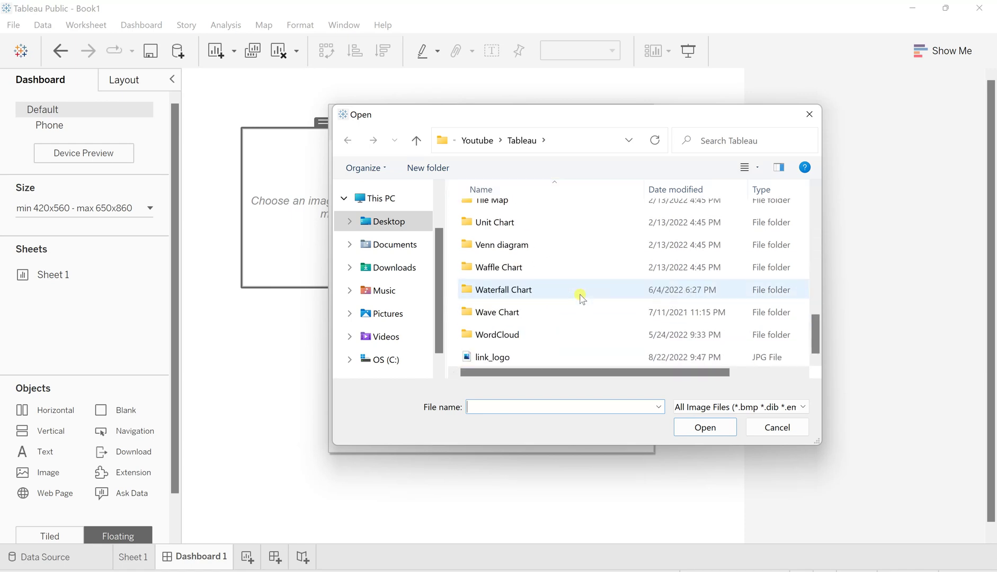
left_click(499, 359)
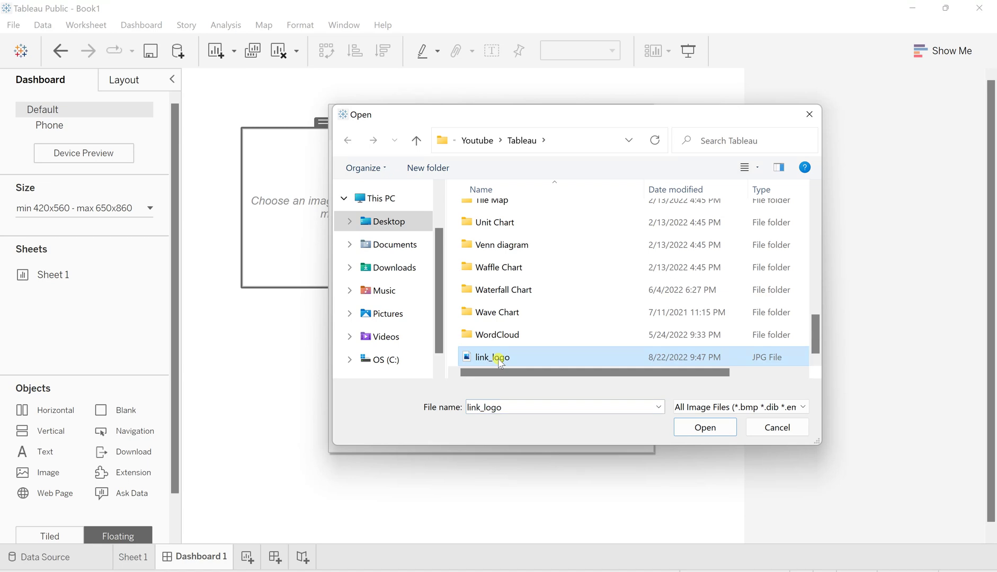
left_click(707, 430)
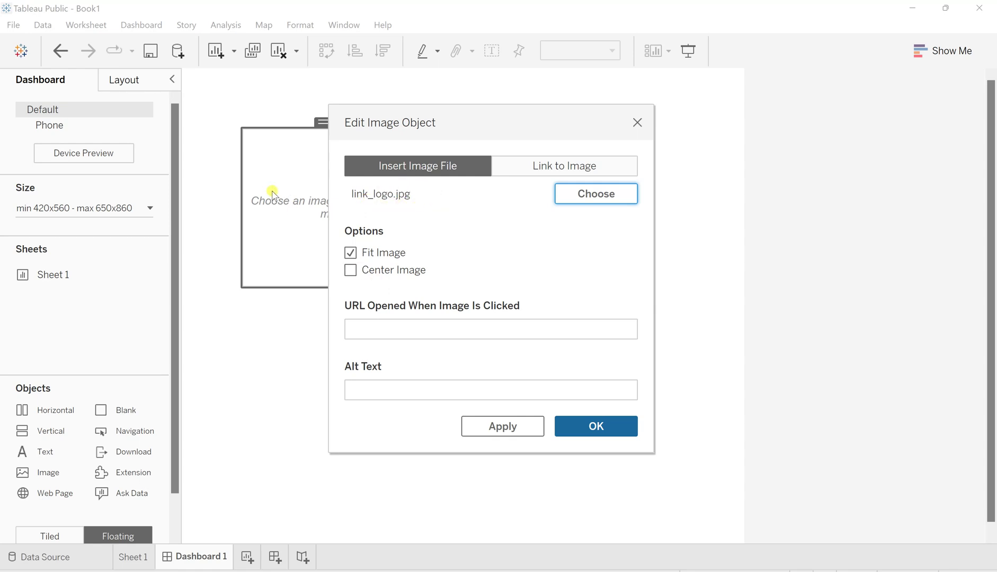
Move the image dialog aside, enable Center Image, and start entering the click-through URL.
left_click_drag(468, 126, 616, 140)
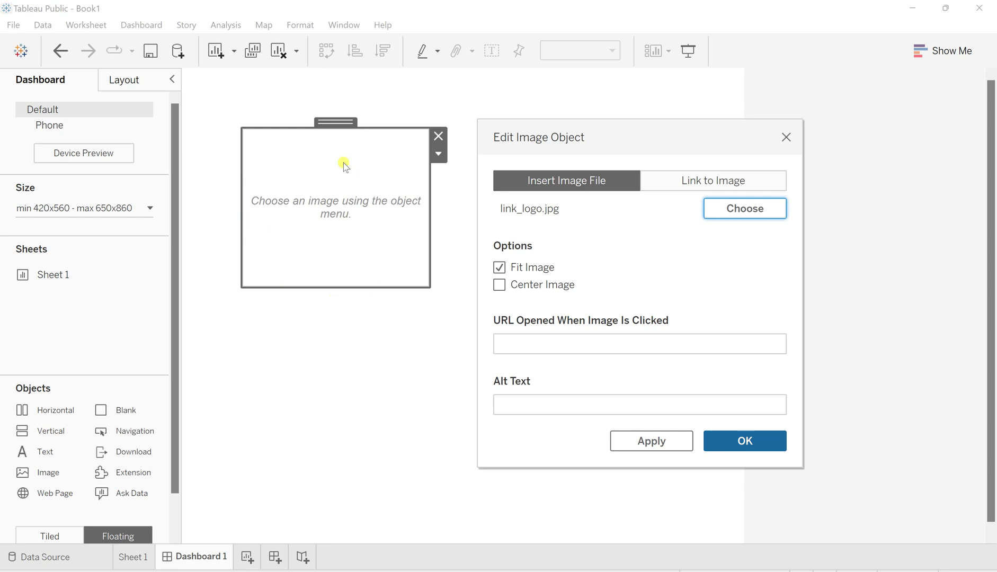
left_click(499, 286)
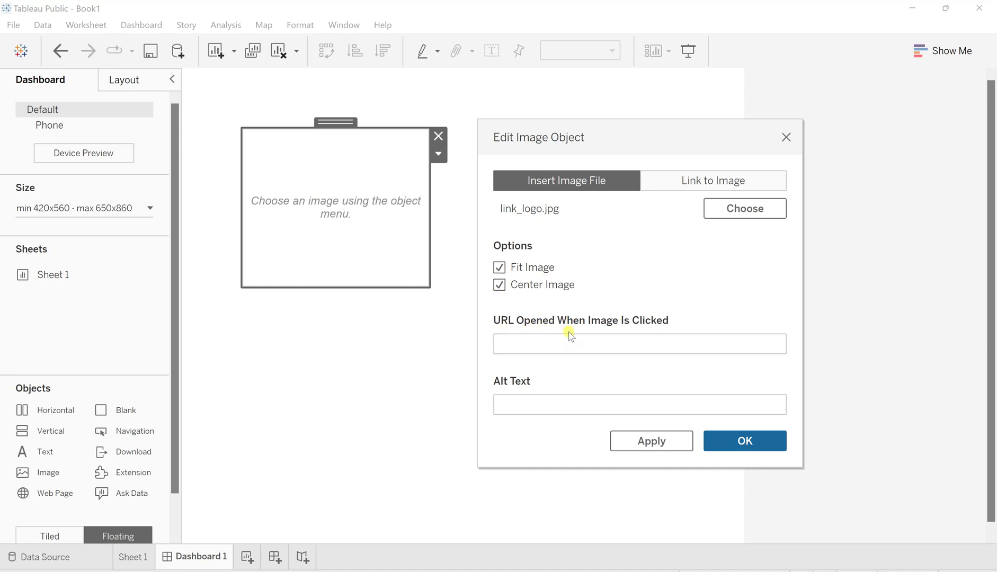
left_click(548, 350)
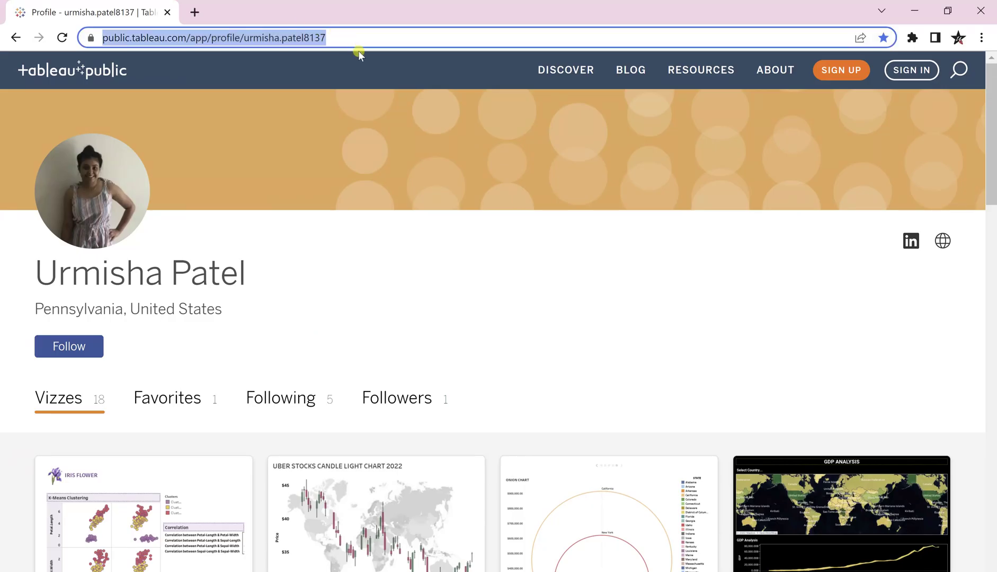
Select the profile page's full web address in Chrome's address bar for copying.
left_click(375, 39)
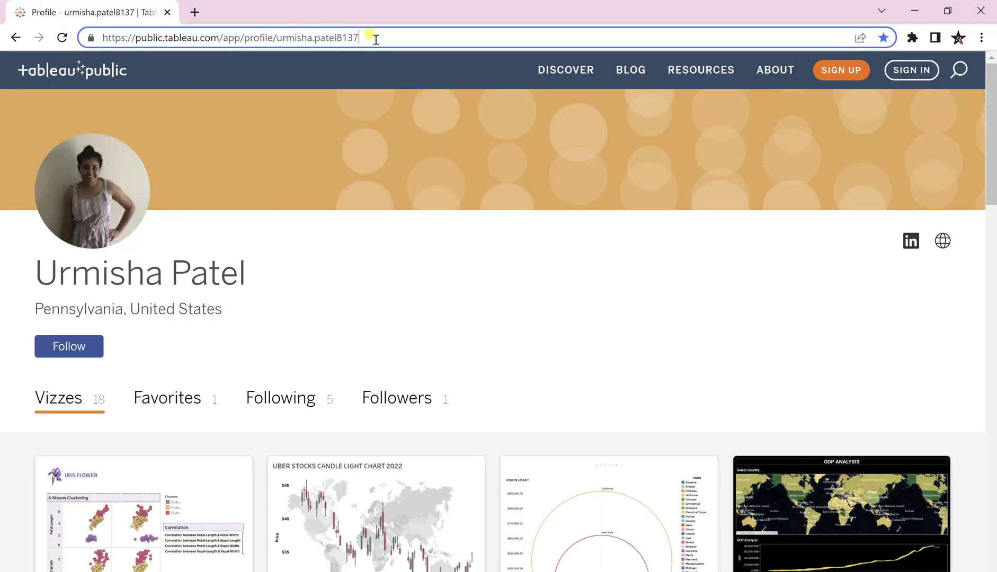
left_click_drag(376, 39, 101, 23)
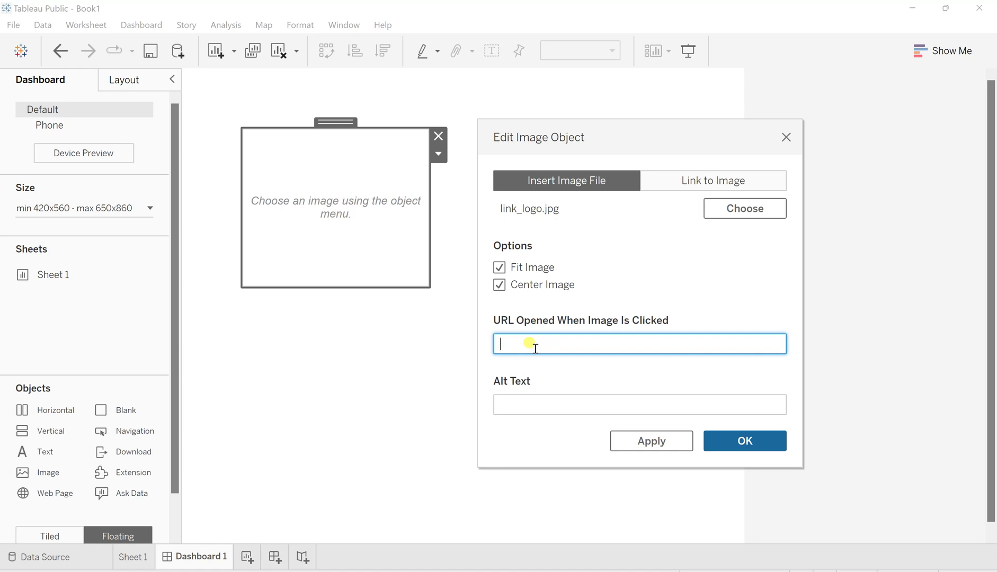
Paste the profile URL as the image's click-through link and begin entering alt text.
key("ctrl+v")
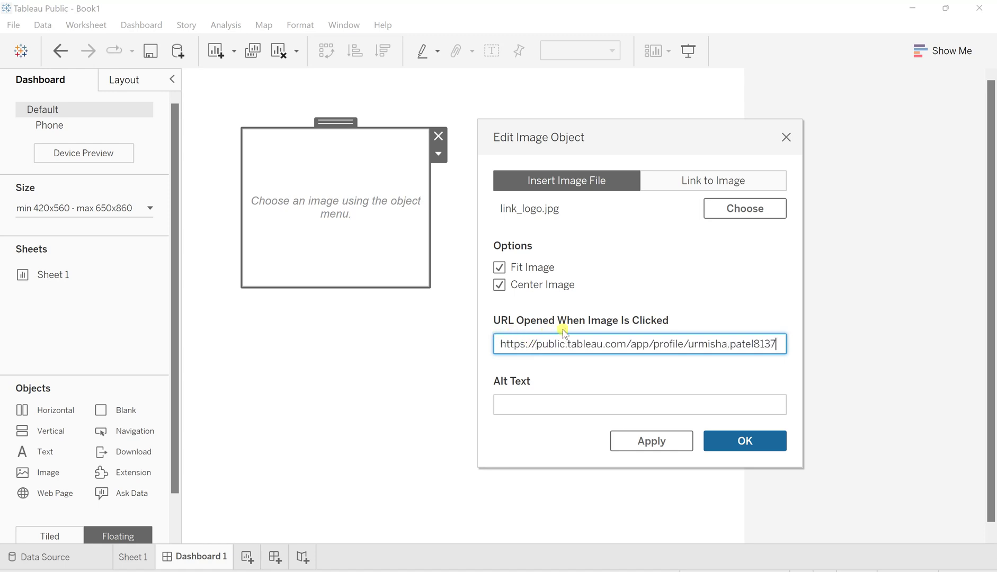
left_click(525, 399)
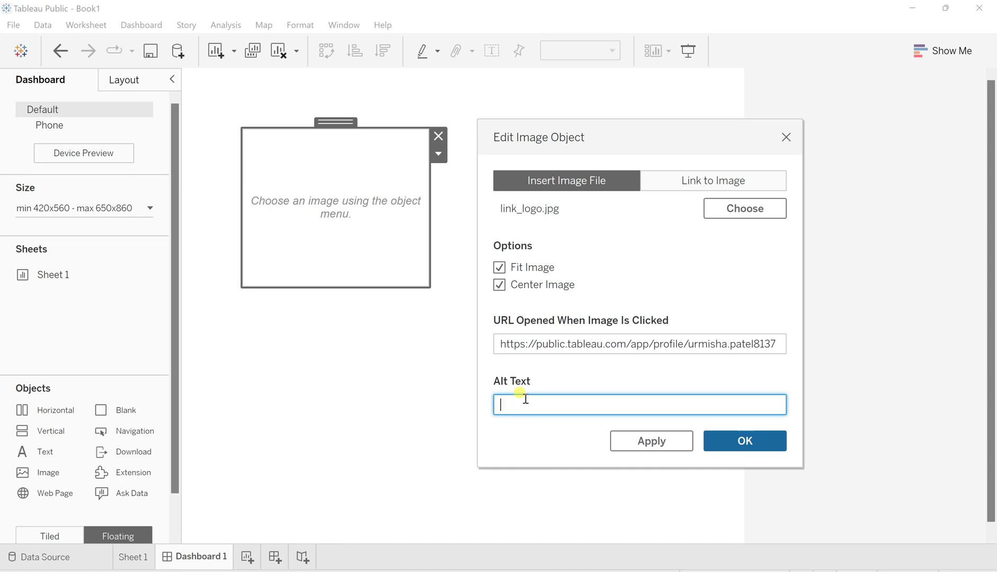
type("Profile")
type("Link")
Apply the image settings, shrink the chain-link image to a small icon, and move it top-right.
left_click(644, 441)
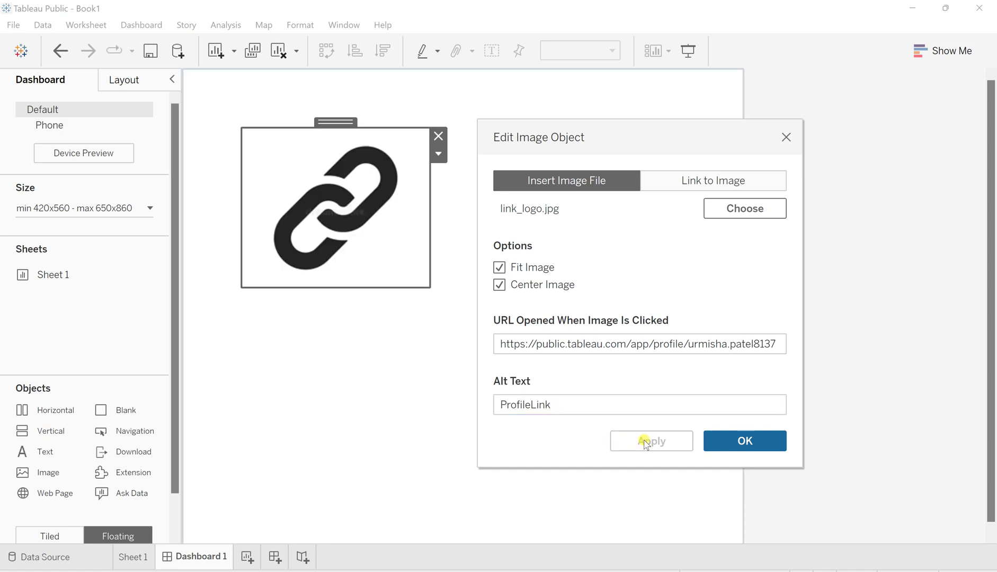
left_click(745, 441)
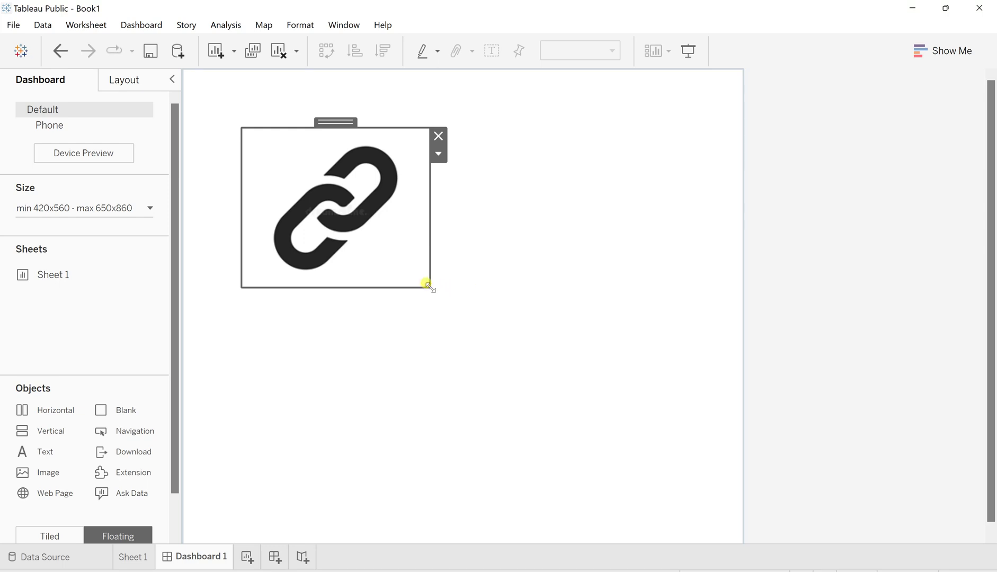
left_click_drag(427, 284, 272, 144)
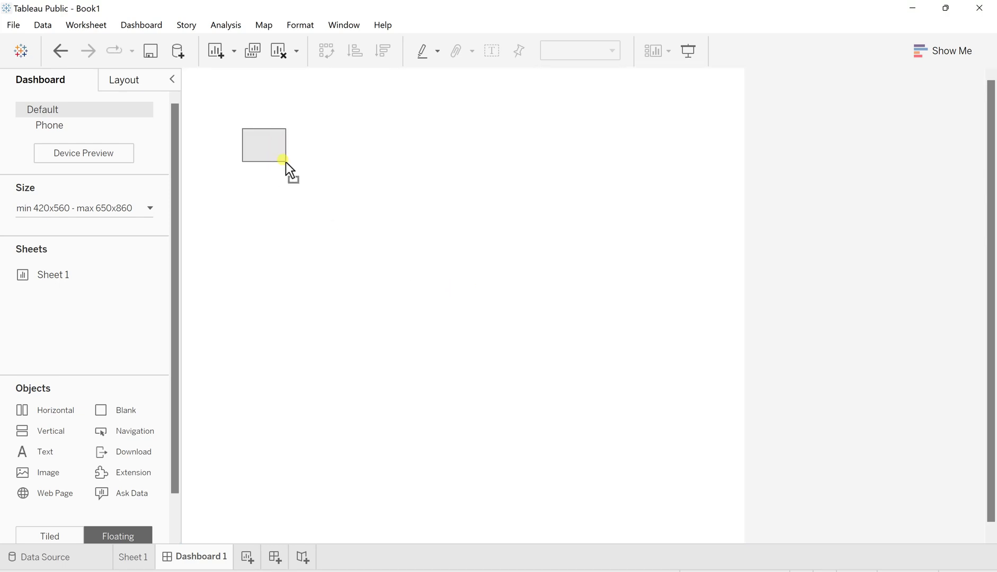
left_click_drag(286, 162, 286, 161)
left_click(290, 197)
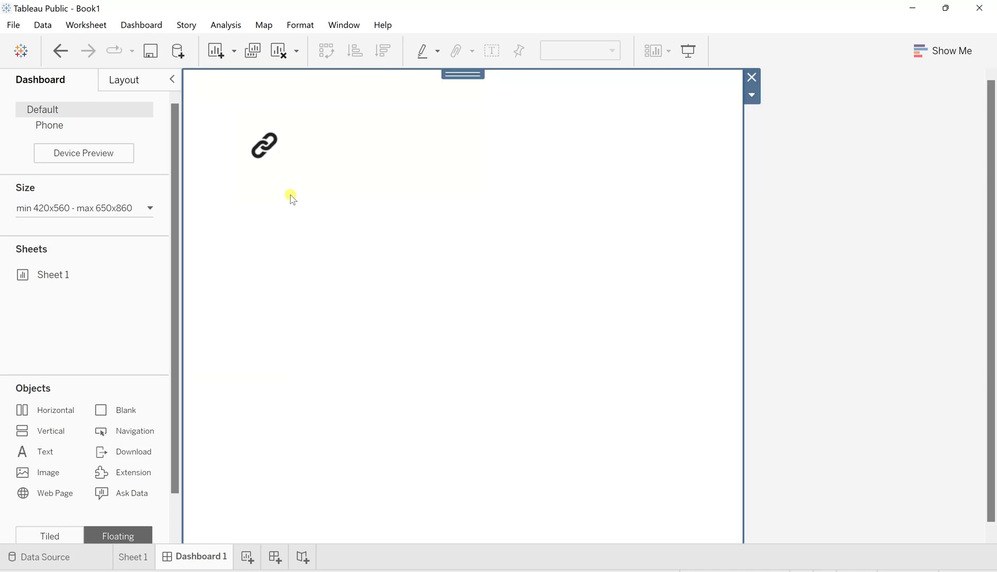
left_click(283, 156)
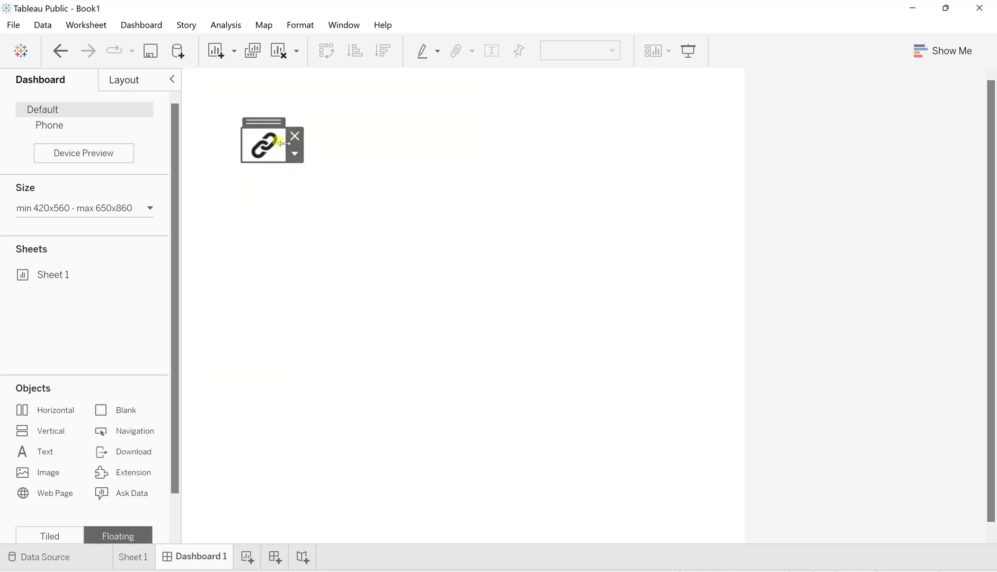
left_click_drag(263, 121, 705, 84)
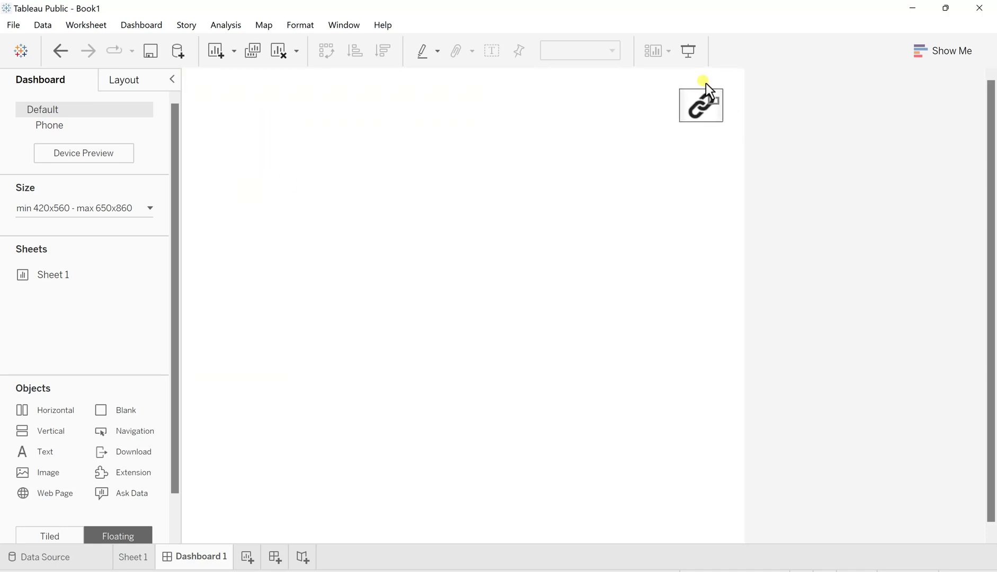
Deselect the chain-link icon, then click it to open the profile page in the browser.
left_click(606, 228)
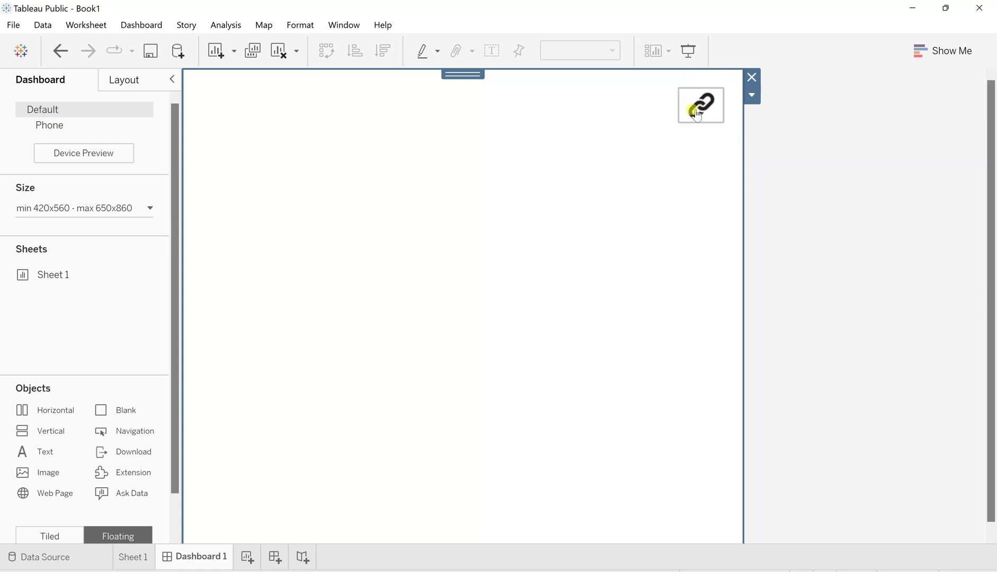
mouse_move(700, 105)
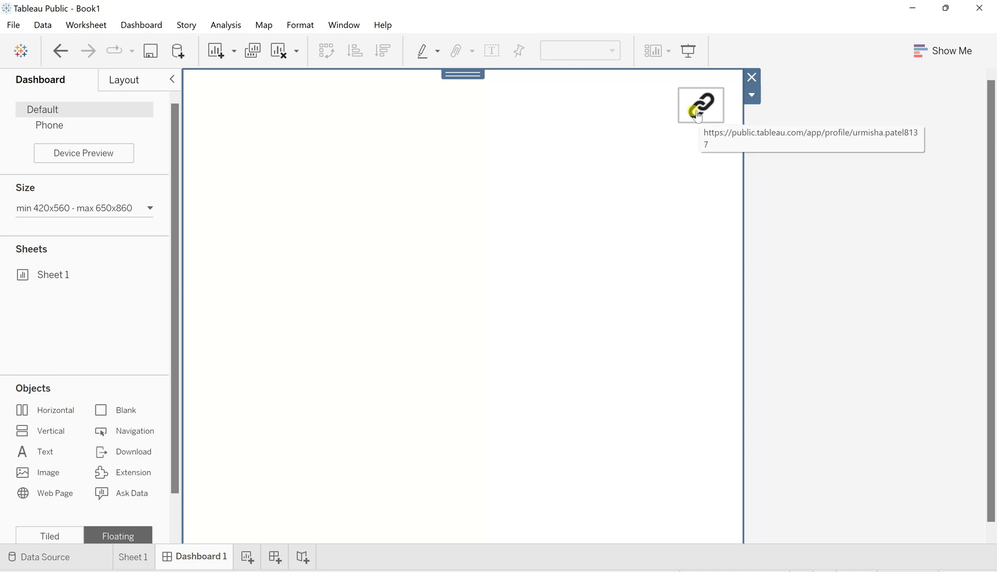
left_click(697, 115)
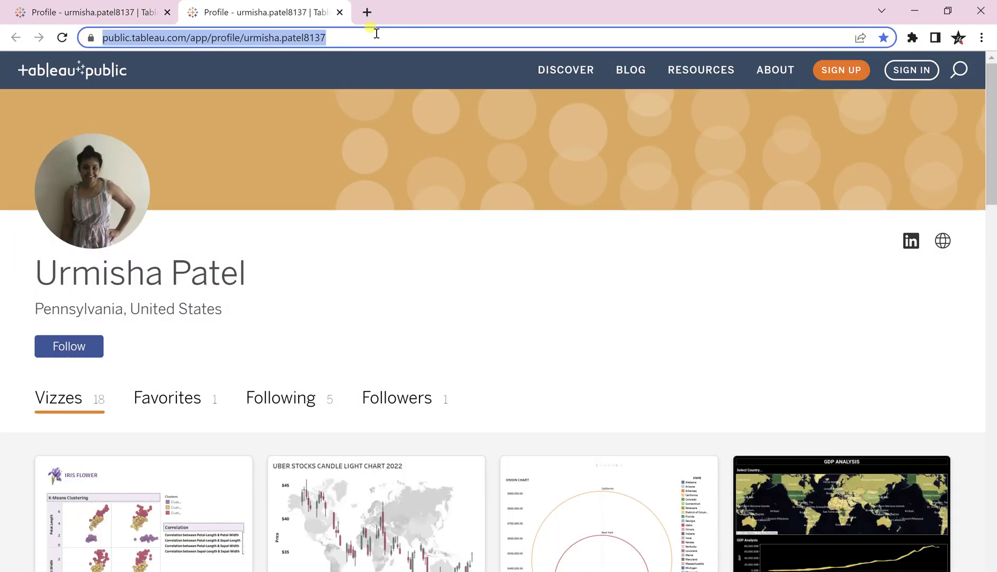
Check the opened profile page's address in Chrome, then return to Tableau Public.
left_click(376, 36)
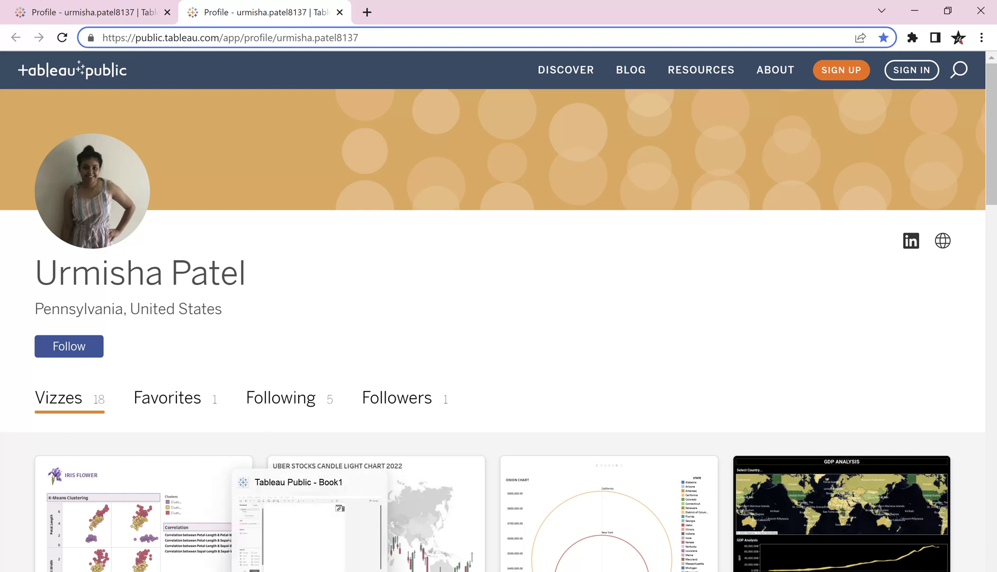
key("alt+Tab")
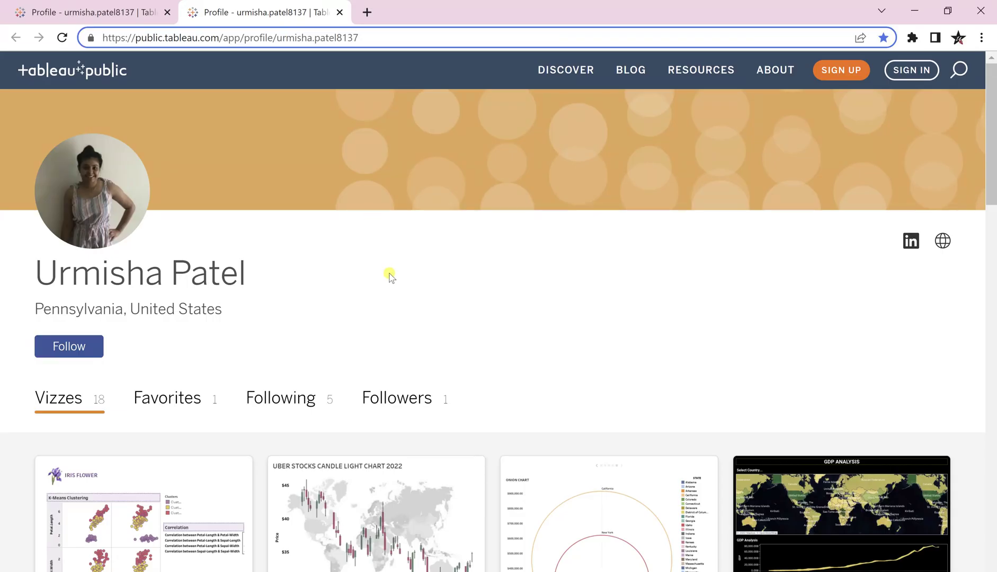
scroll(390, 273, "down", 2)
scroll(389, 276, "down", 3)
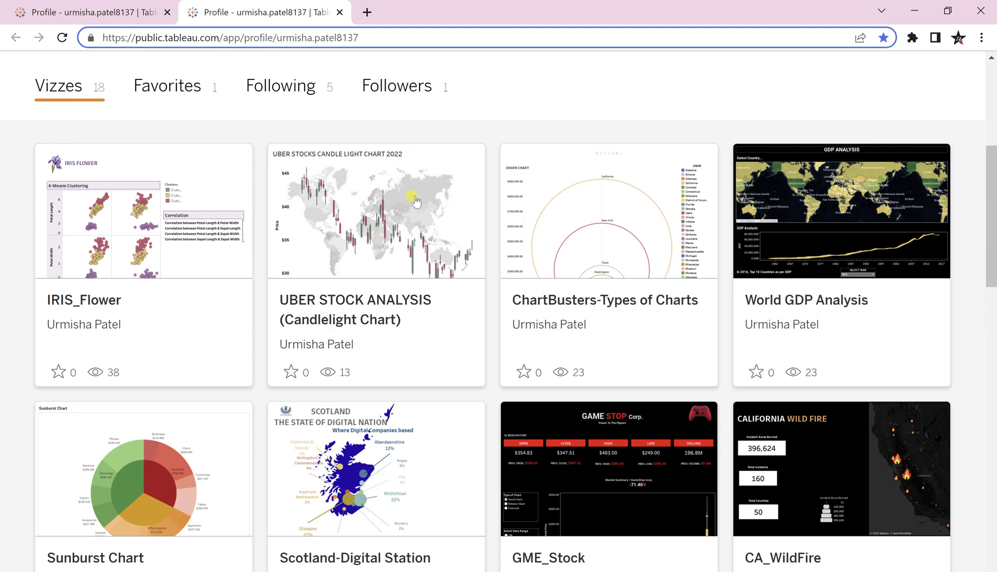
scroll(421, 162, "up", 4)
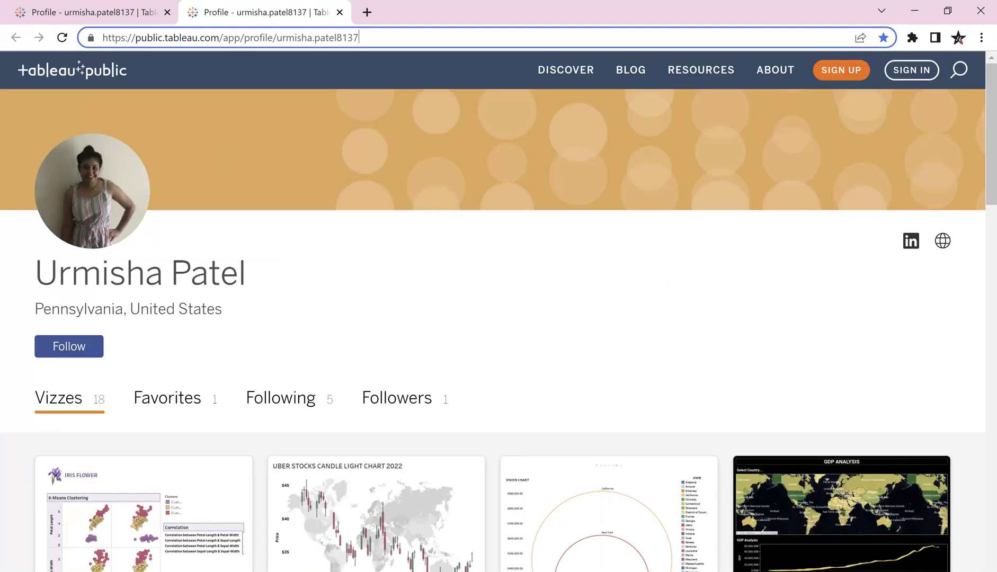